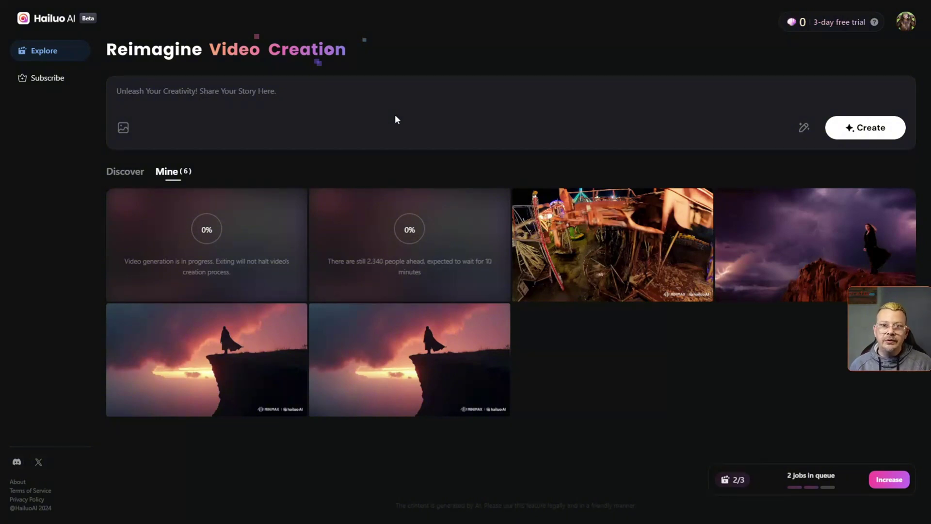
click(487, 104)
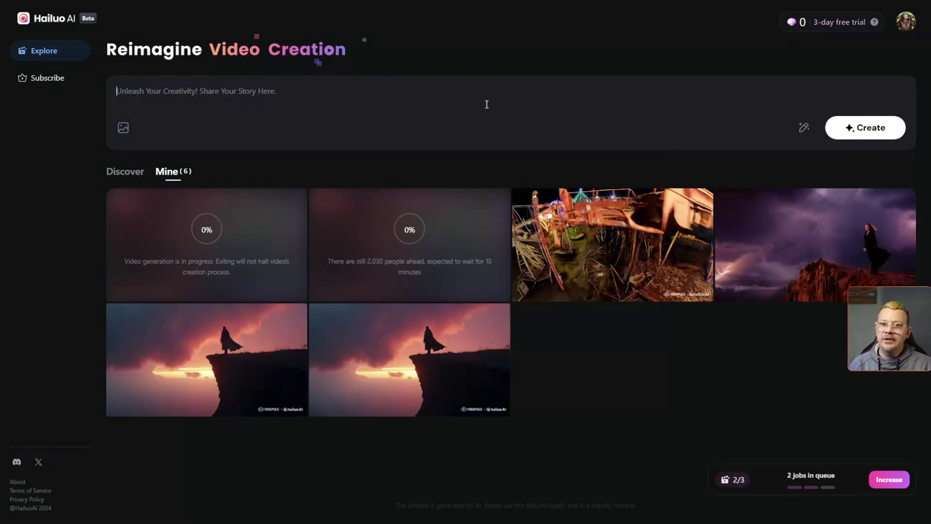